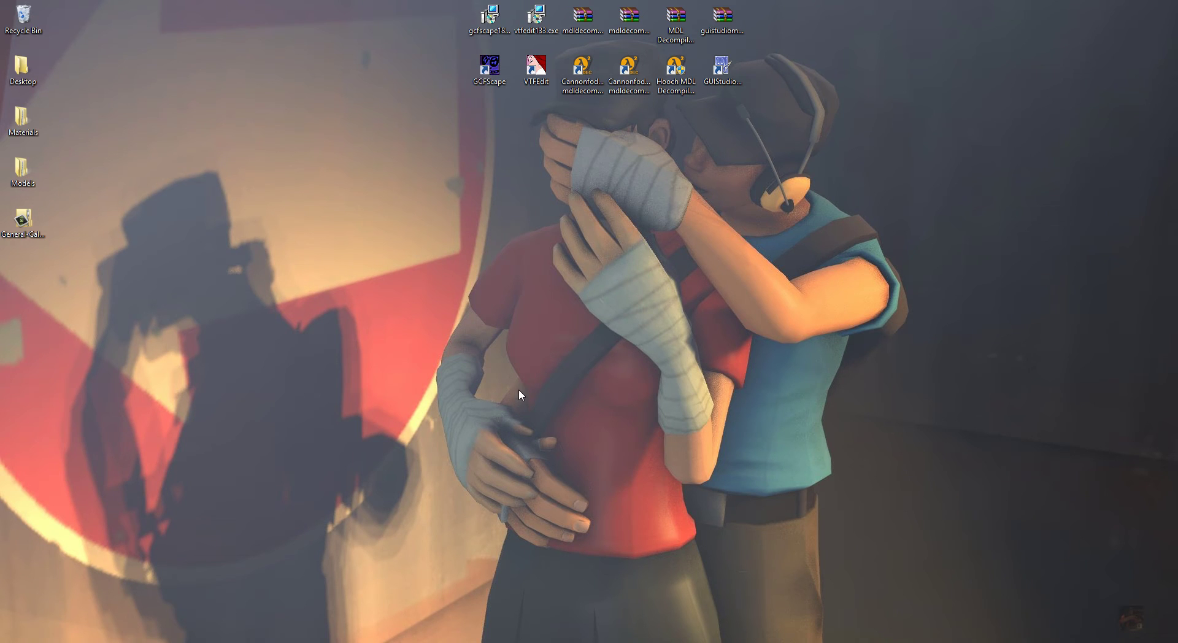
Switch to Source Filmmaker and start an animation set for a new model, listing model files from All Mods
key("alt+Tab")
key("alt+Tab")
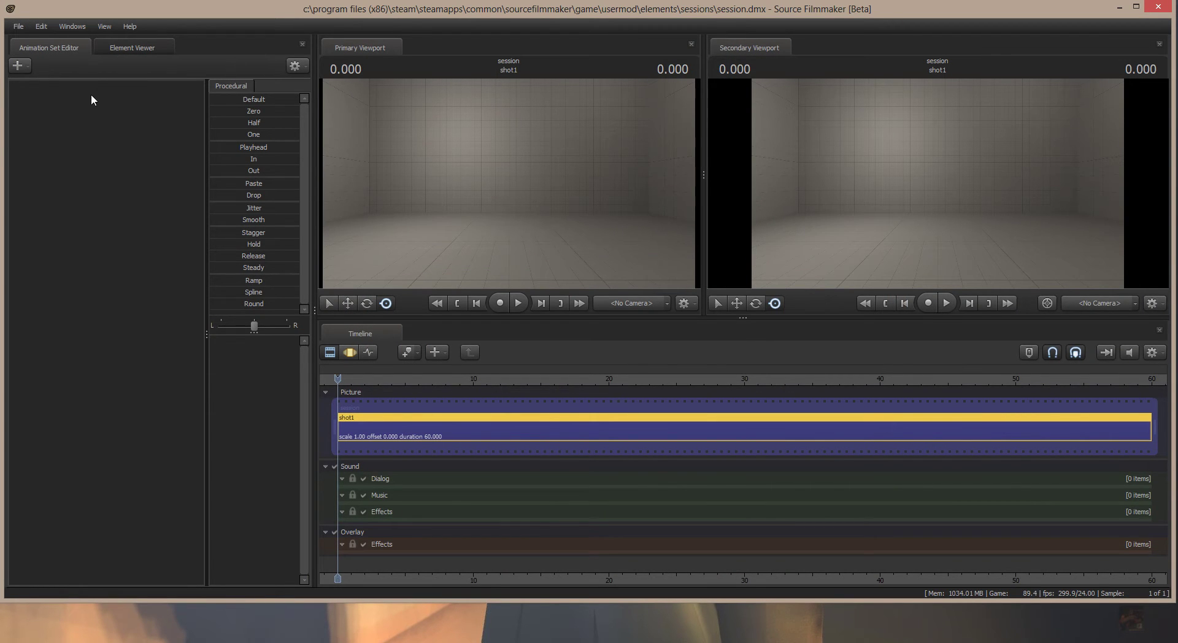
right_click(94, 114)
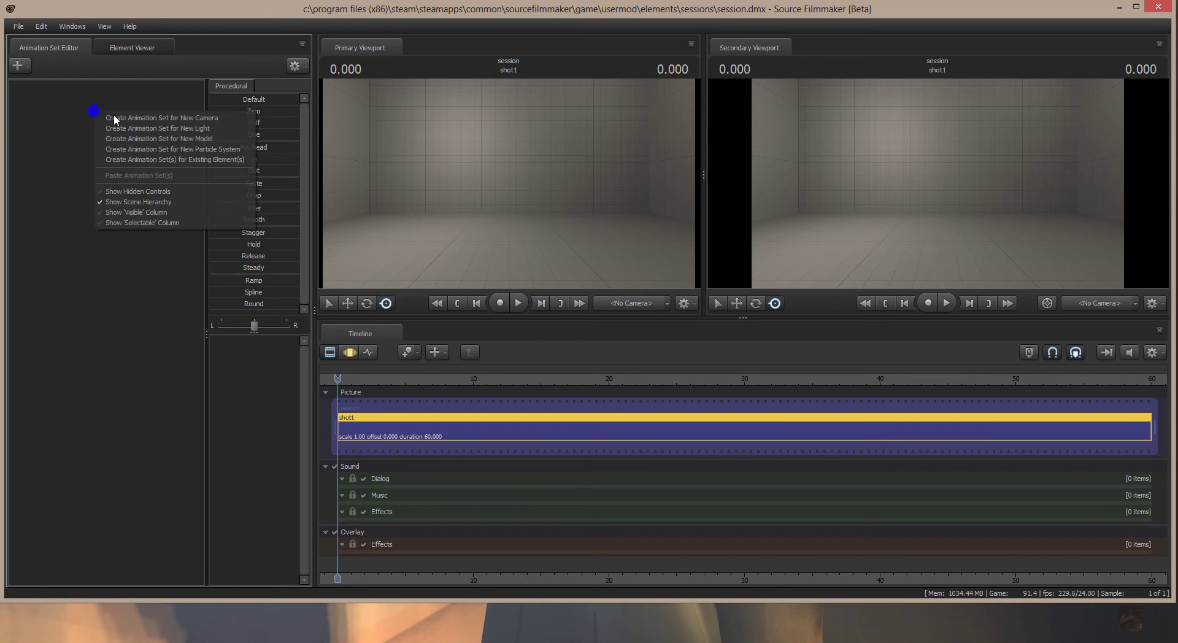
left_click(141, 139)
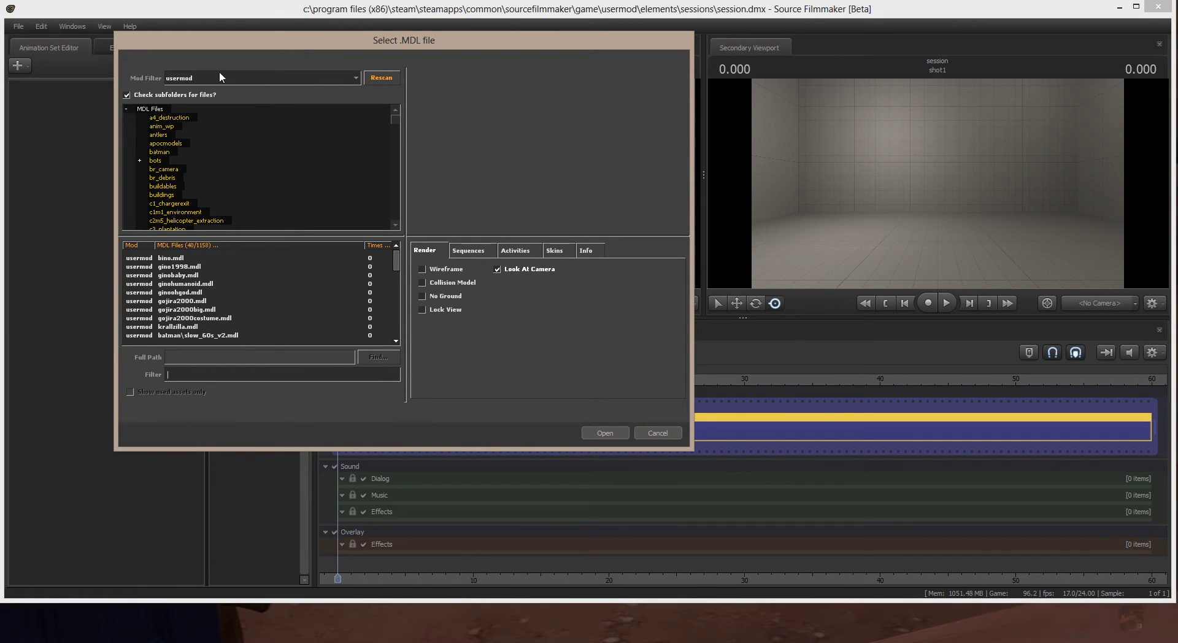
left_click(356, 78)
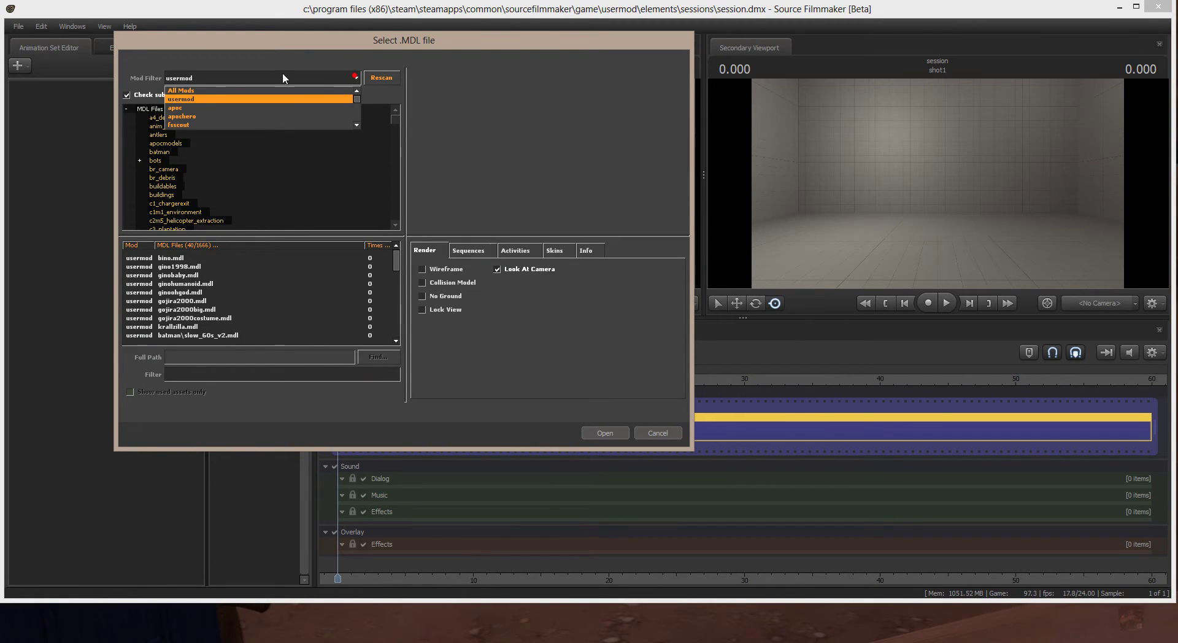
left_click(195, 91)
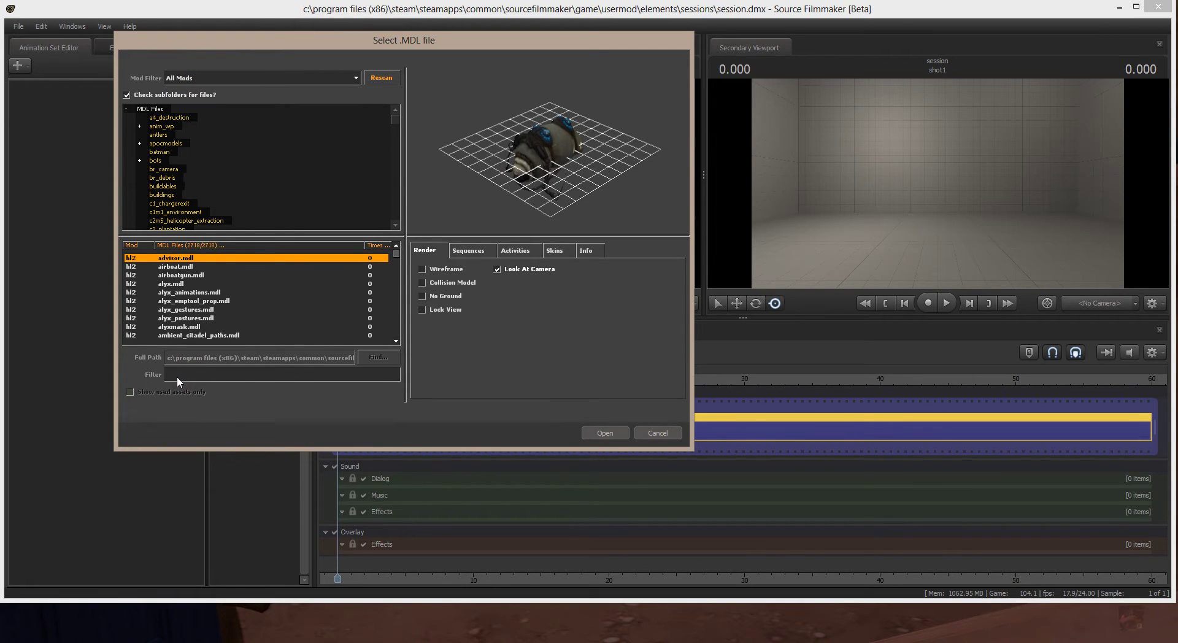
Filter the model list by "hwm" and load player\hwm\scout.mdl into the shot
left_click(177, 377)
type("hmw")
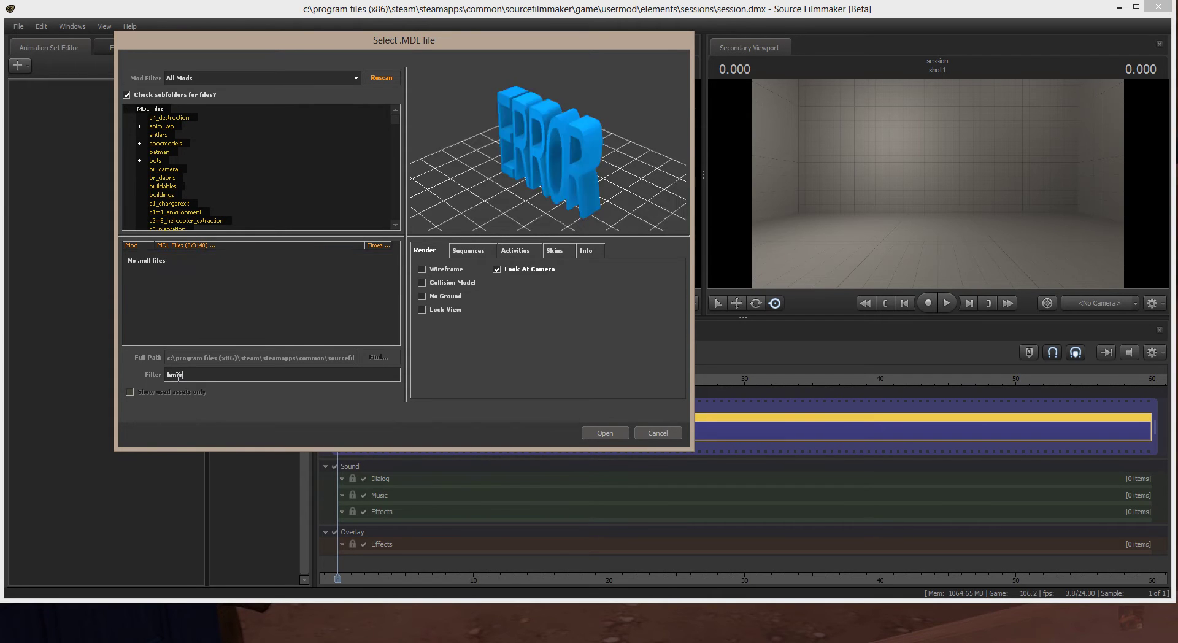
key("BackSpace")
key("BackSpace")
type("wm")
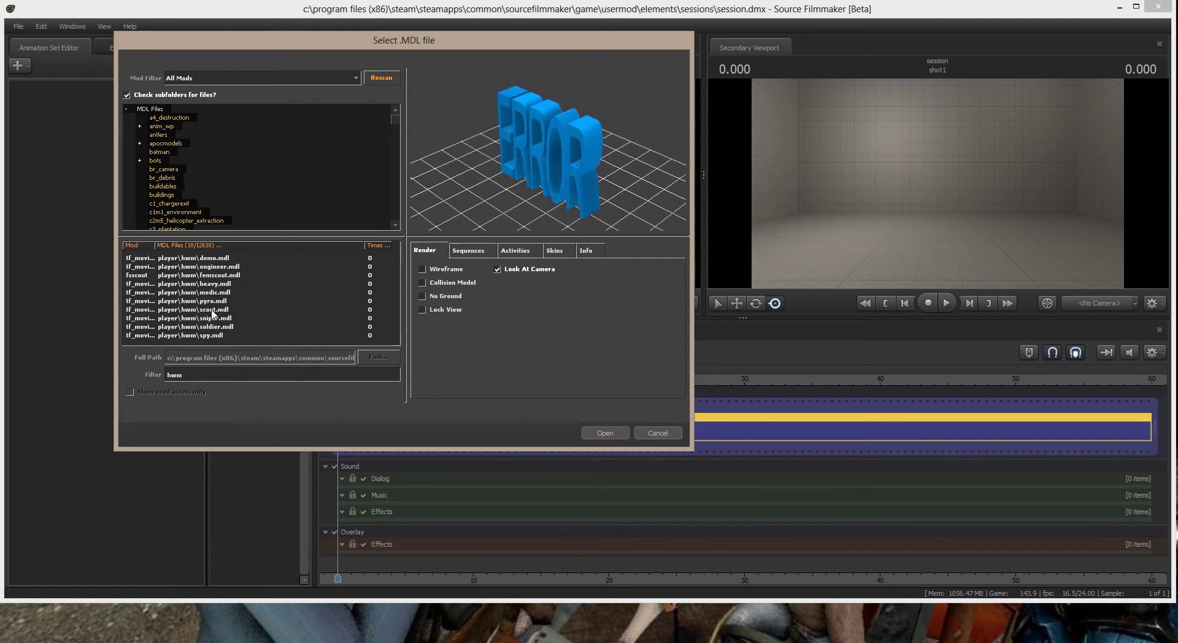
left_click(213, 310)
double_click(214, 311)
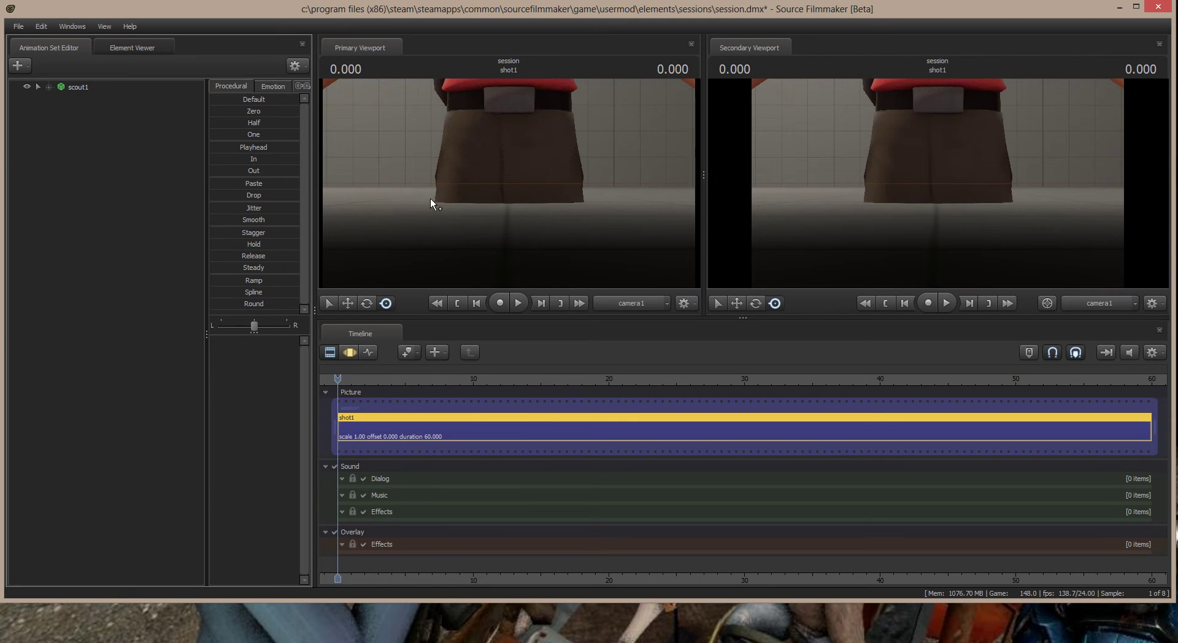
In the Motion Editor, raise the whole scout1 model so that it stands on the orange platform
left_click_drag(430, 197, 430, 282)
mouse_move(508, 183)
left_mouse_down()
mouse_move(508, 86)
mouse_move(508, 166)
left_mouse_up()
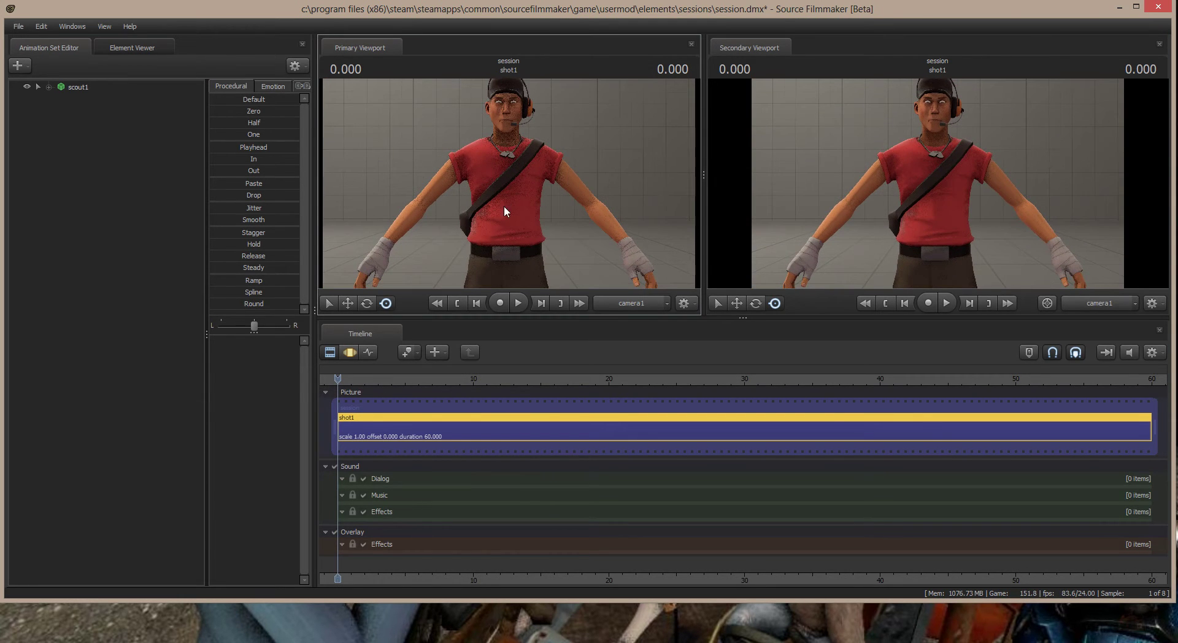
left_click_drag(505, 211, 510, 189)
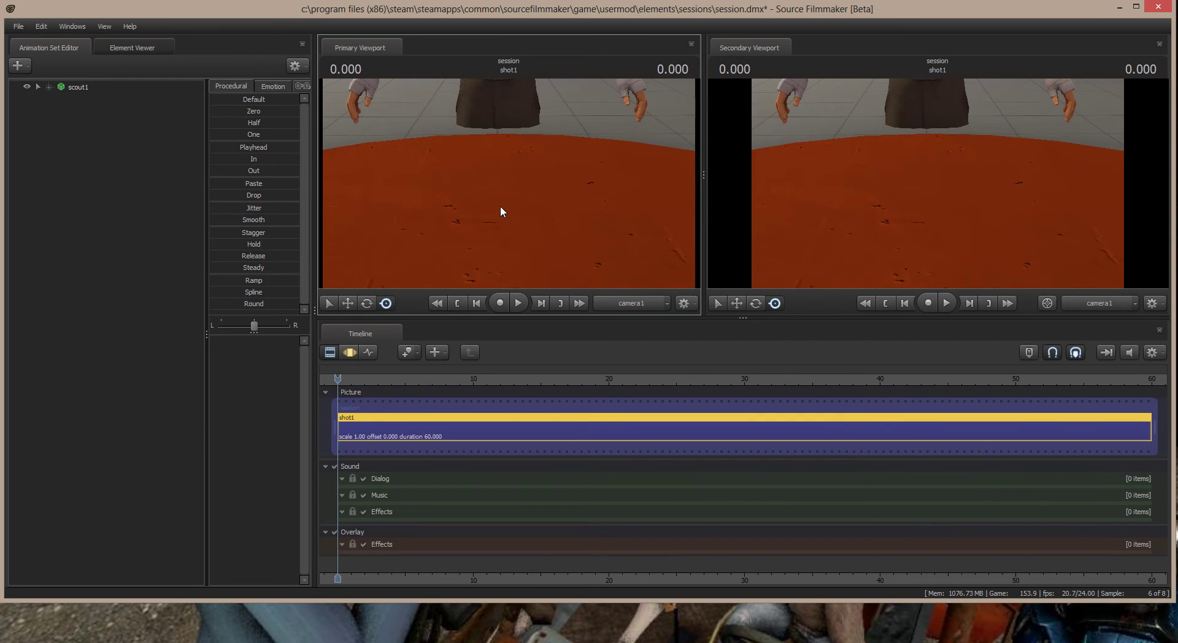
left_click(350, 353)
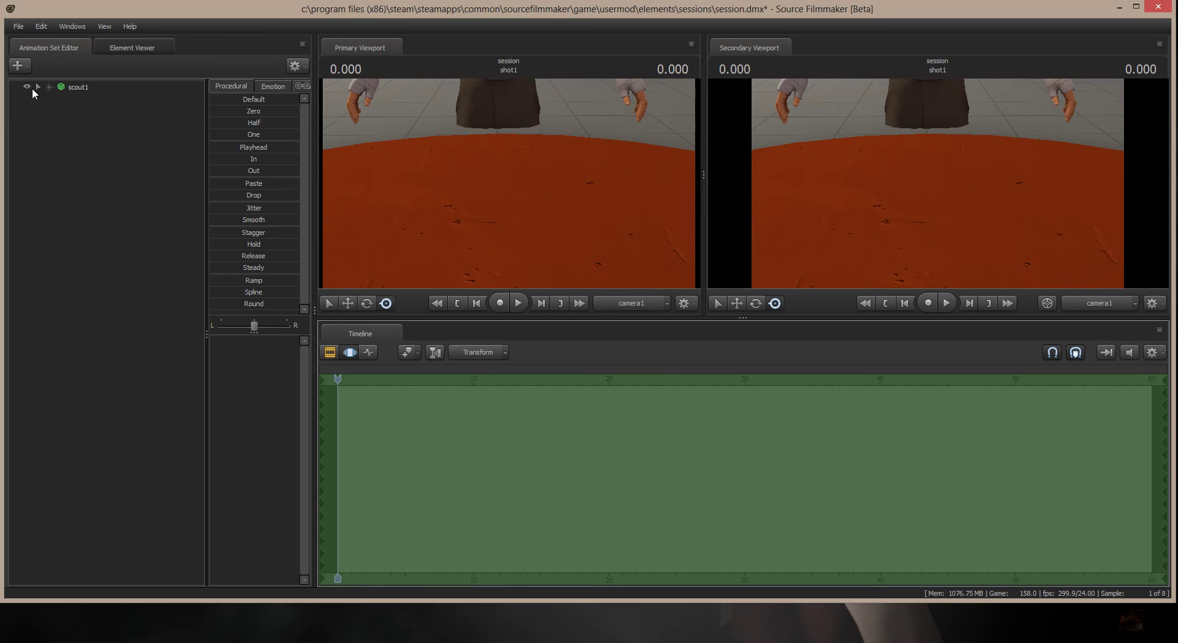
left_click(74, 86)
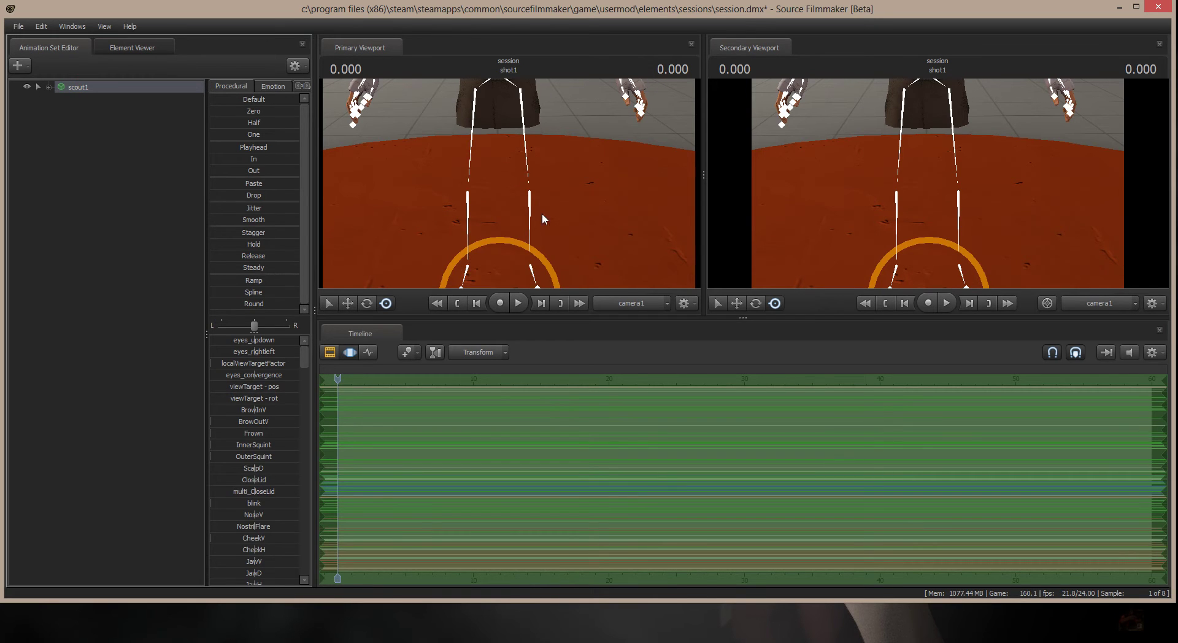
left_click_drag(583, 186, 587, 202)
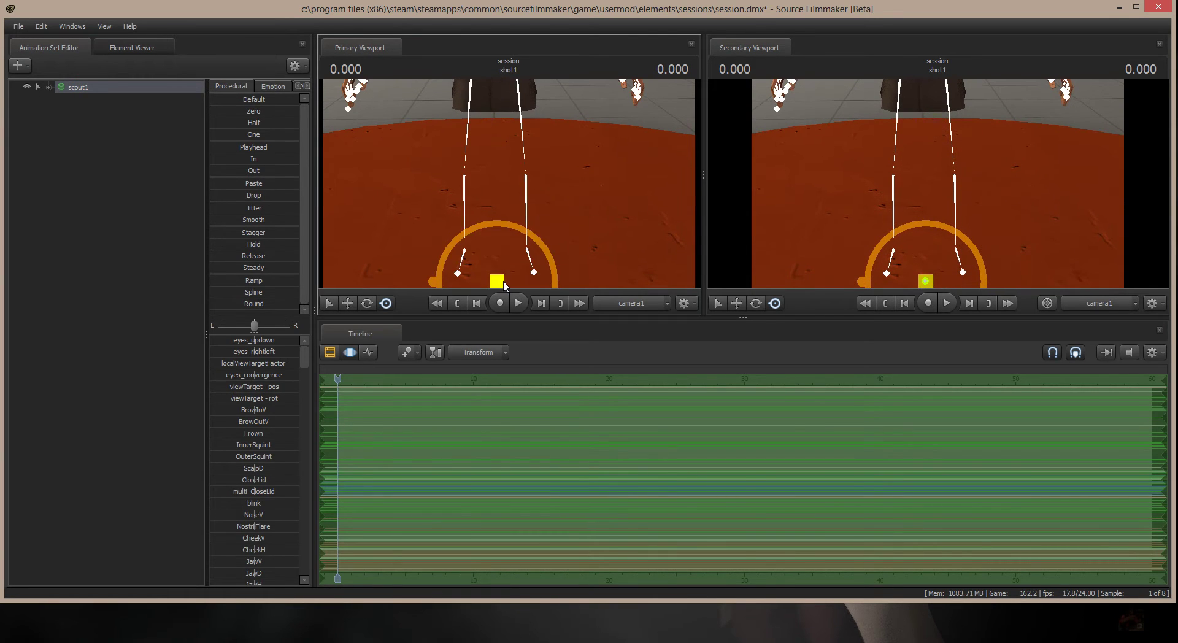
mouse_move(502, 281)
left_mouse_down()
mouse_move(487, 220)
mouse_move(488, 352)
mouse_move(493, 268)
left_mouse_up()
left_click_drag(572, 273, 572, 127)
key("s")
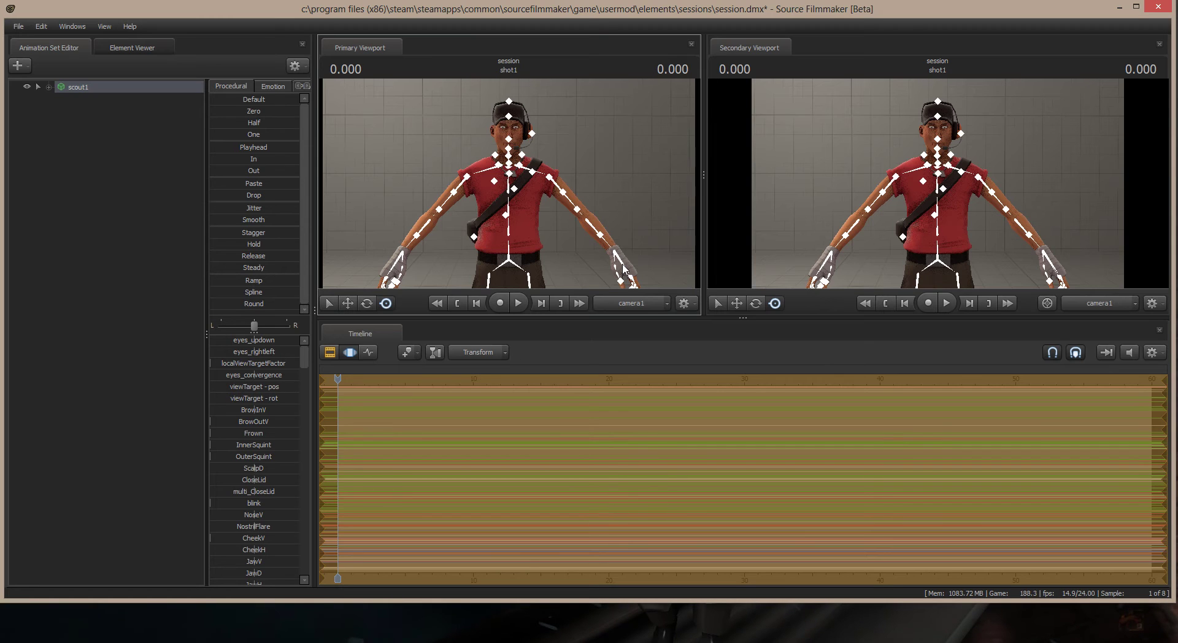
Expand scout1 in the animation set list and look at the rig scripts available for it
left_click(48, 87)
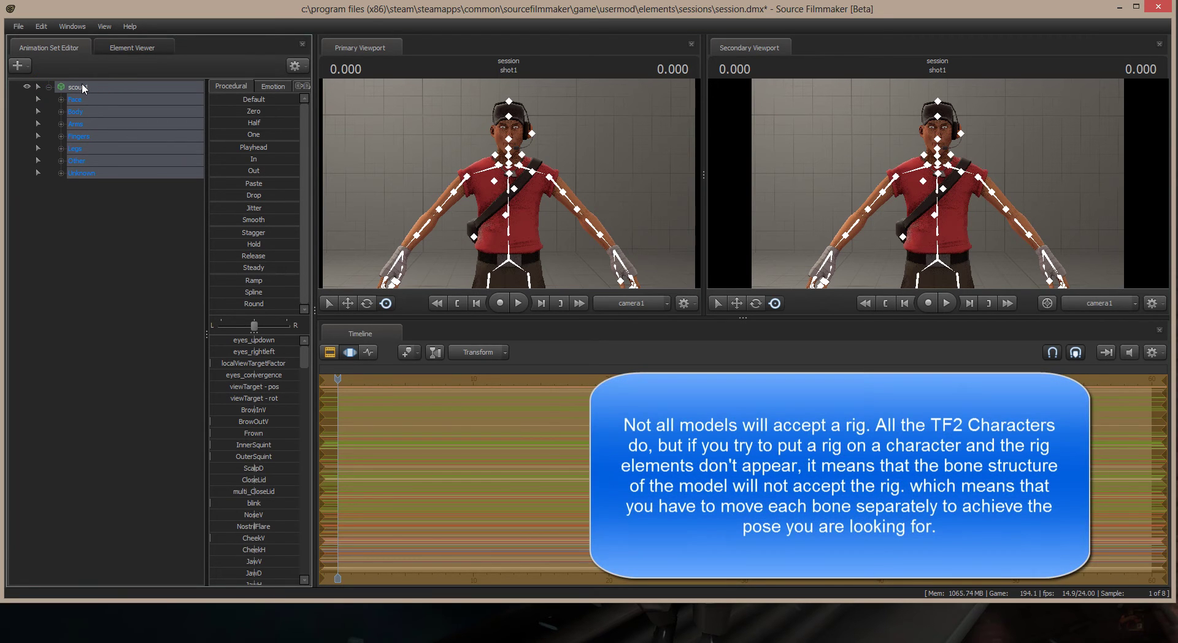
right_click(83, 87)
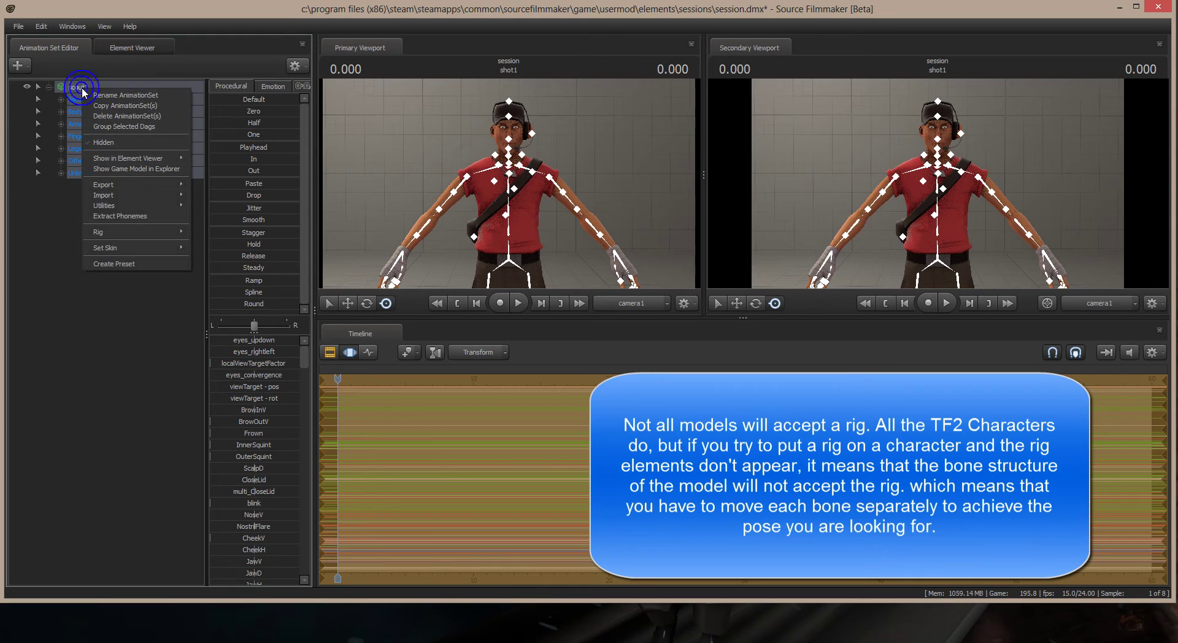
mouse_move(122, 236)
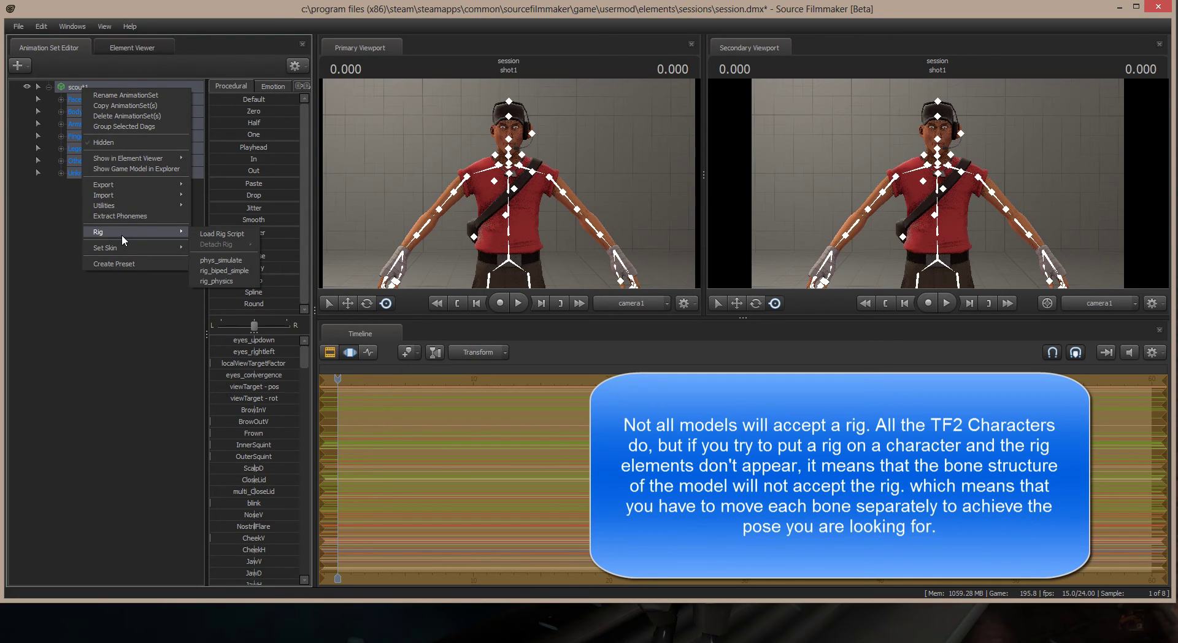
left_click(225, 270)
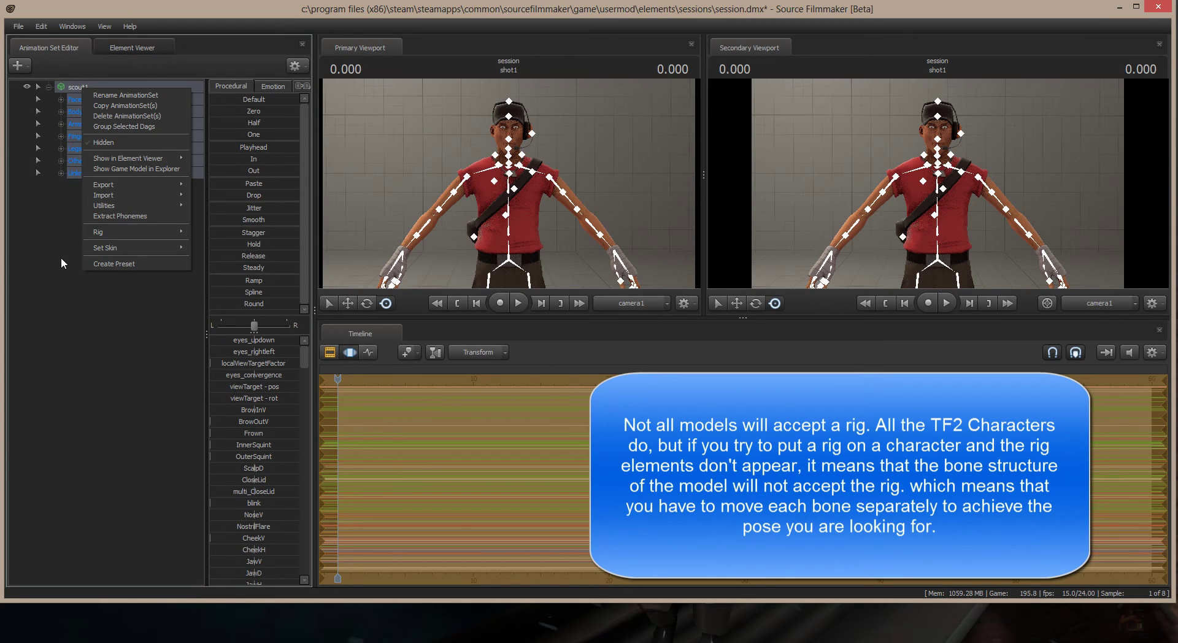
Examine the unrigged controls in scout1's Face, Body, Arms, Fingers, Legs, Other and Unknown groups
left_click(60, 110)
left_click(61, 100)
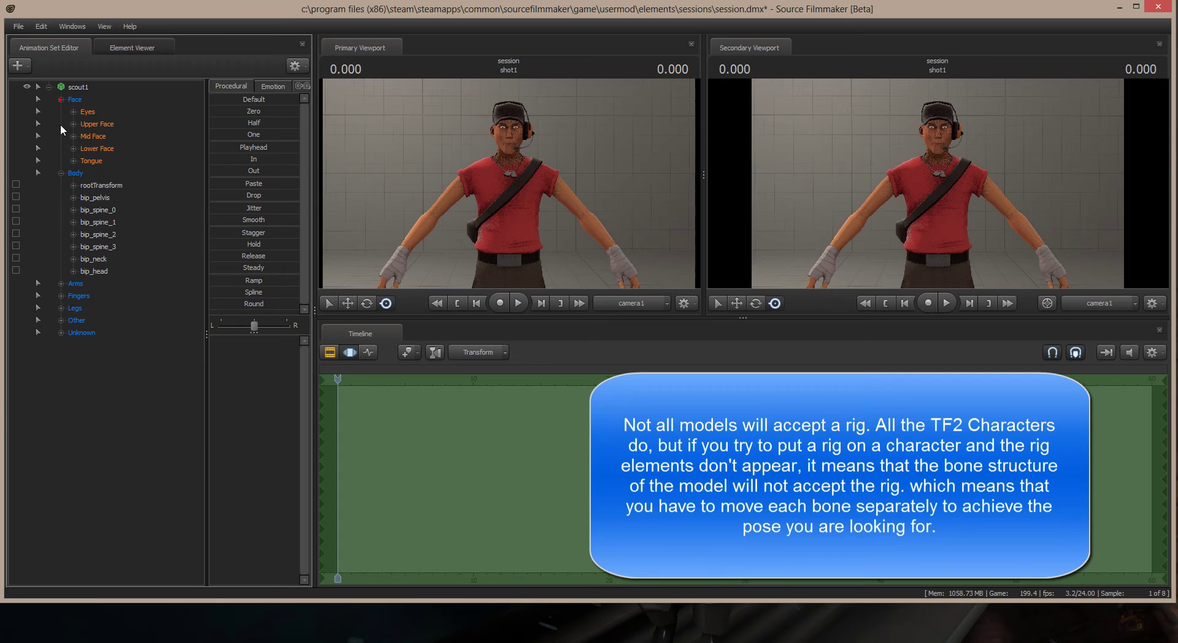
left_click(61, 283)
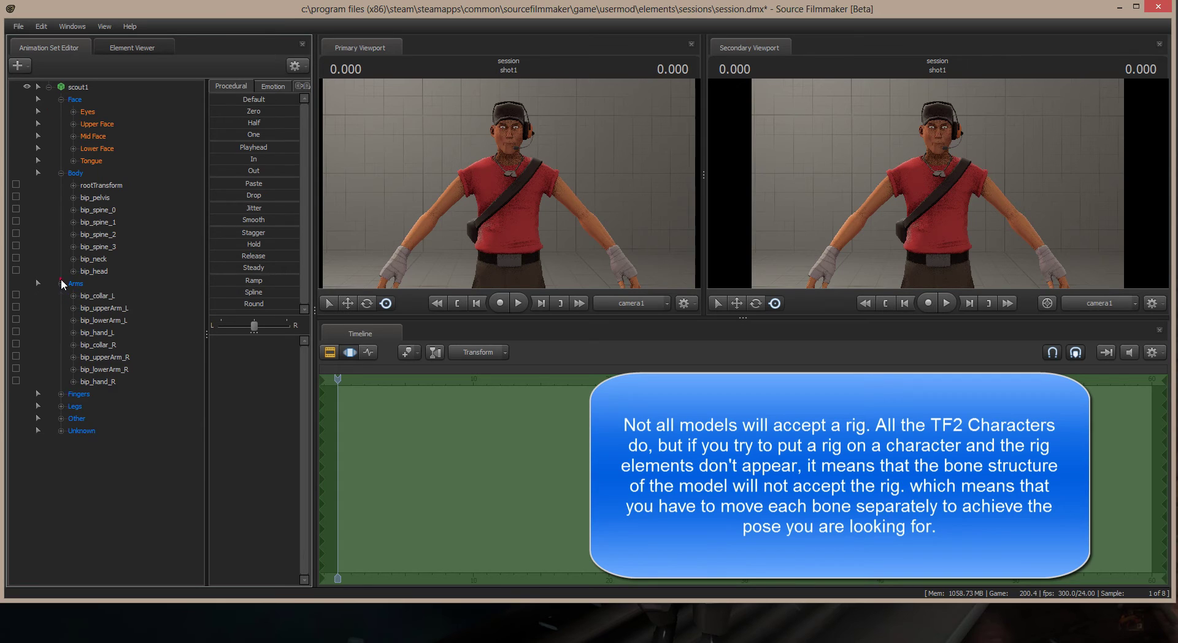
left_click(61, 393)
left_click(61, 431)
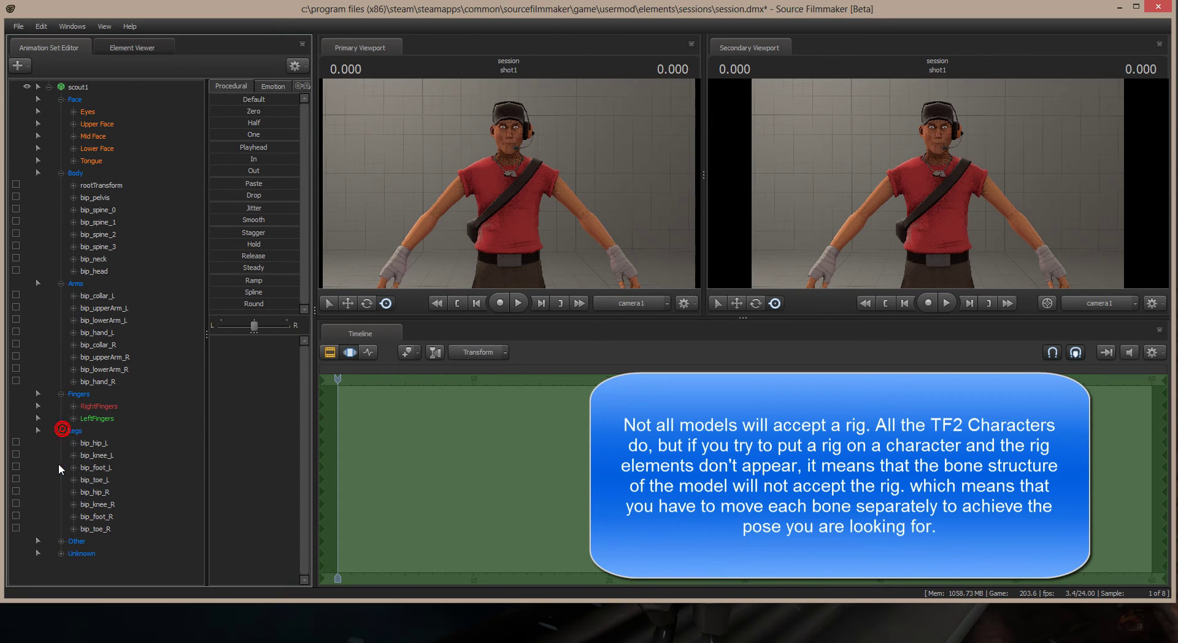
left_click(61, 541)
left_click(61, 565)
scroll(153, 310, "down", 8)
scroll(150, 301, "up", 8)
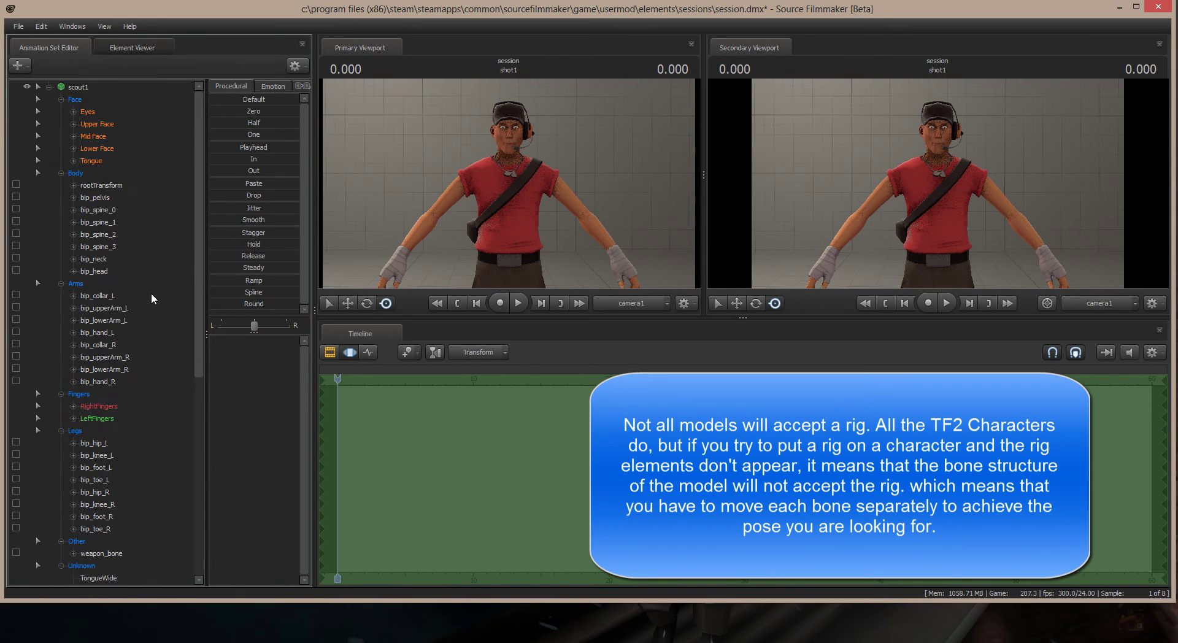
Apply the rig_biped_simple rig to scout1 and expand its RigBody, RigLegs, RigArms and RightArm groups
right_click(82, 85)
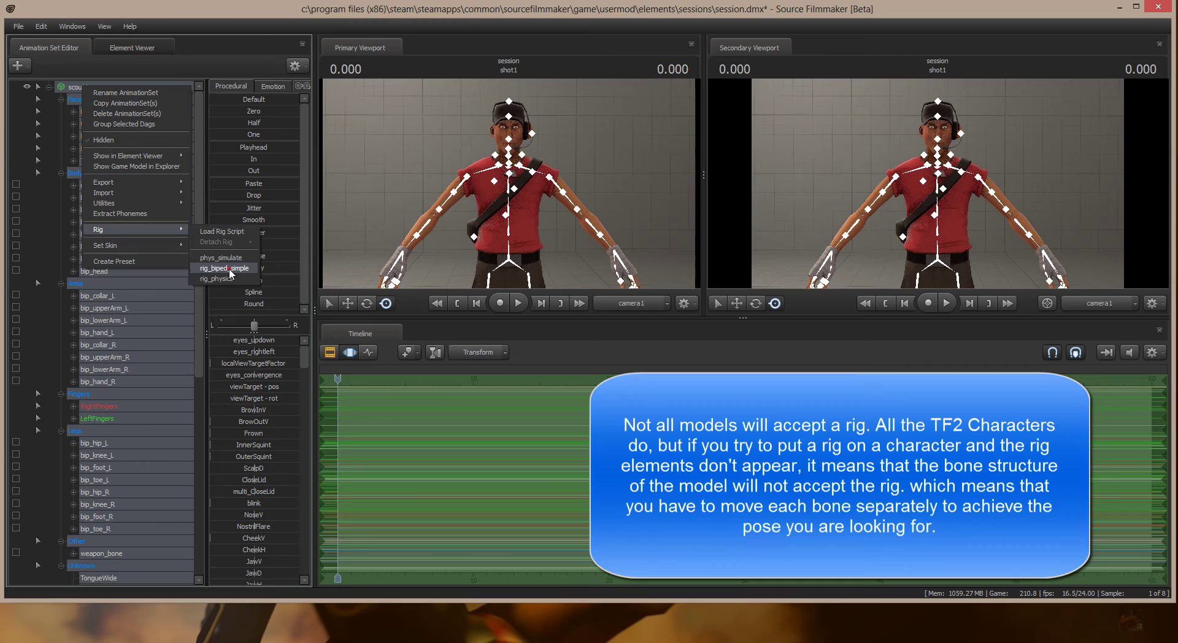
left_click(230, 269)
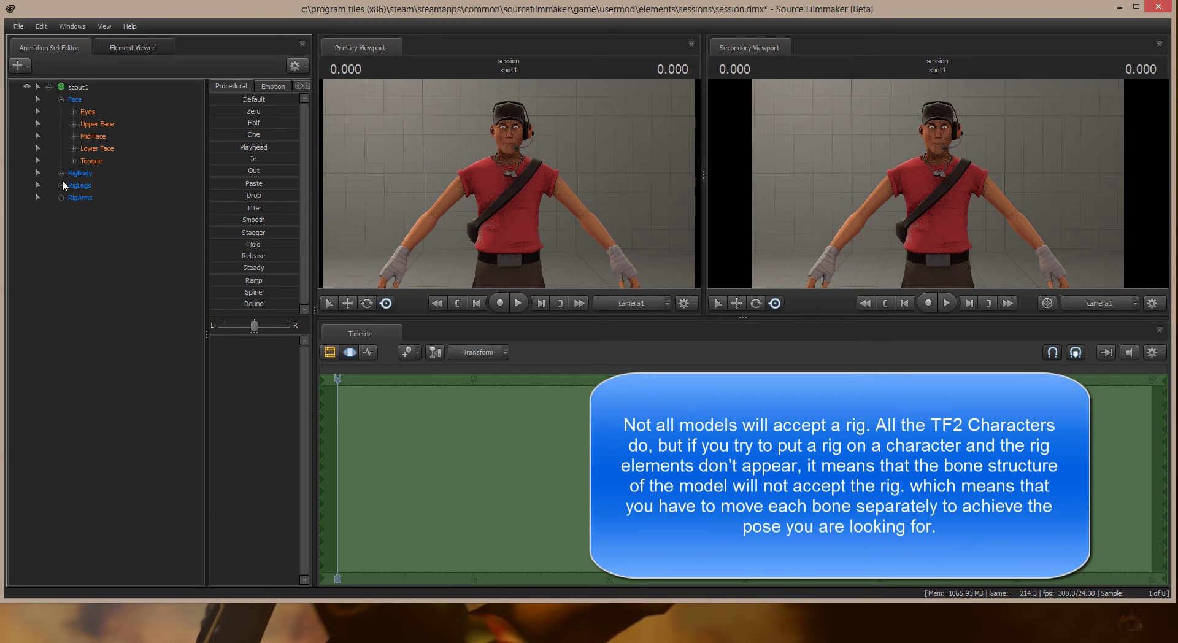
left_click(61, 174)
left_click(60, 295)
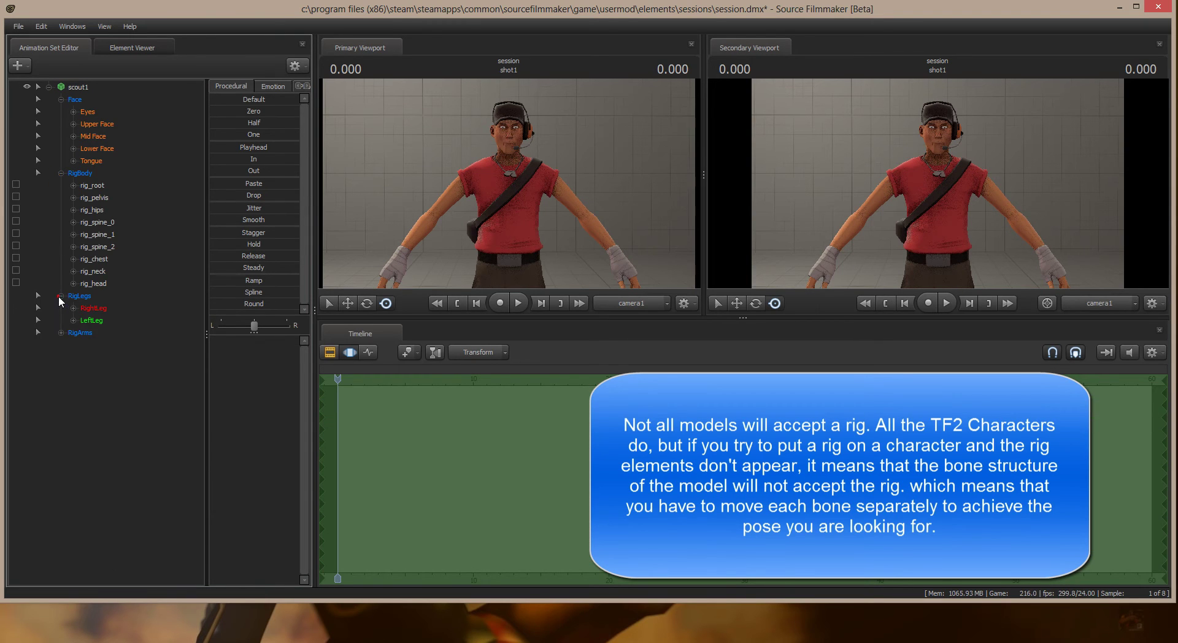
left_click(61, 333)
left_click(74, 345)
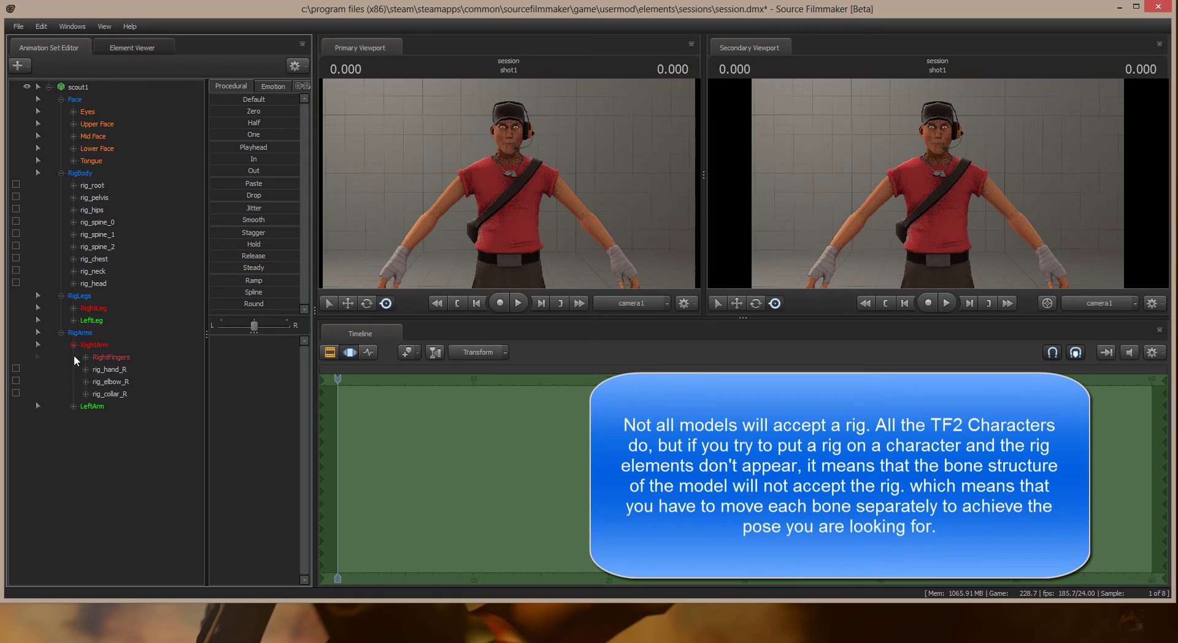
Try out arm posing by raising the rig_hand_R control and lowering it back beside the body
left_click(113, 370)
left_click_drag(411, 213, 424, 163)
left_click_drag(853, 163, 845, 263)
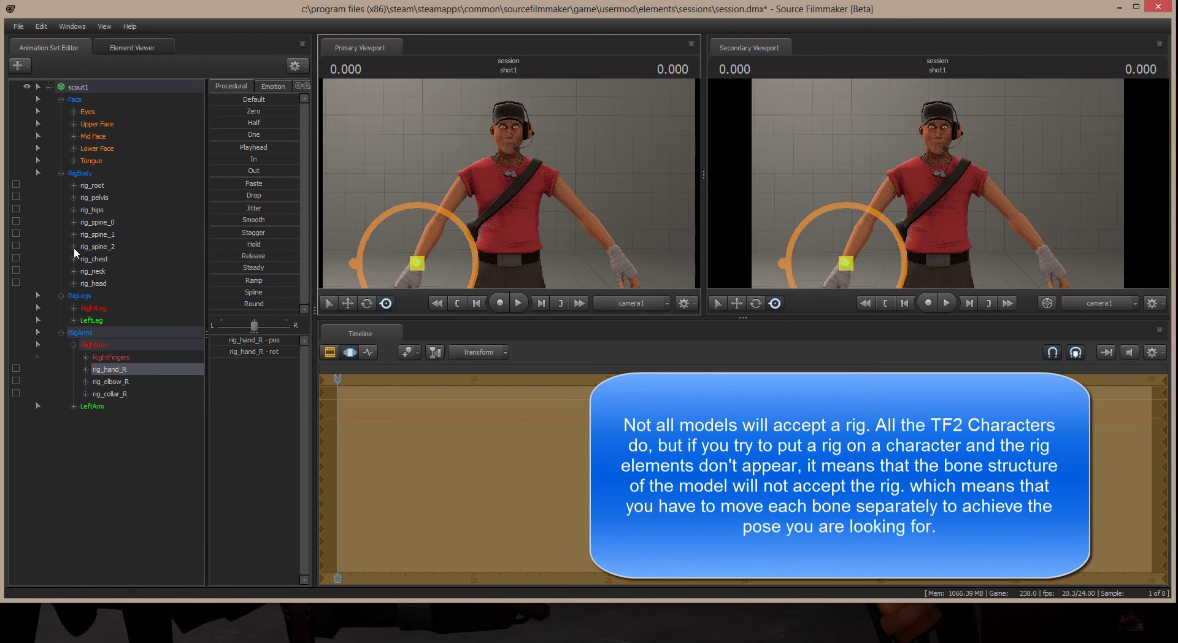
Move the rig_pelvis control, lowering the scout into a kneel and raising him back up over his planted feet
left_click(93, 197)
left_click_drag(919, 280, 966, 288)
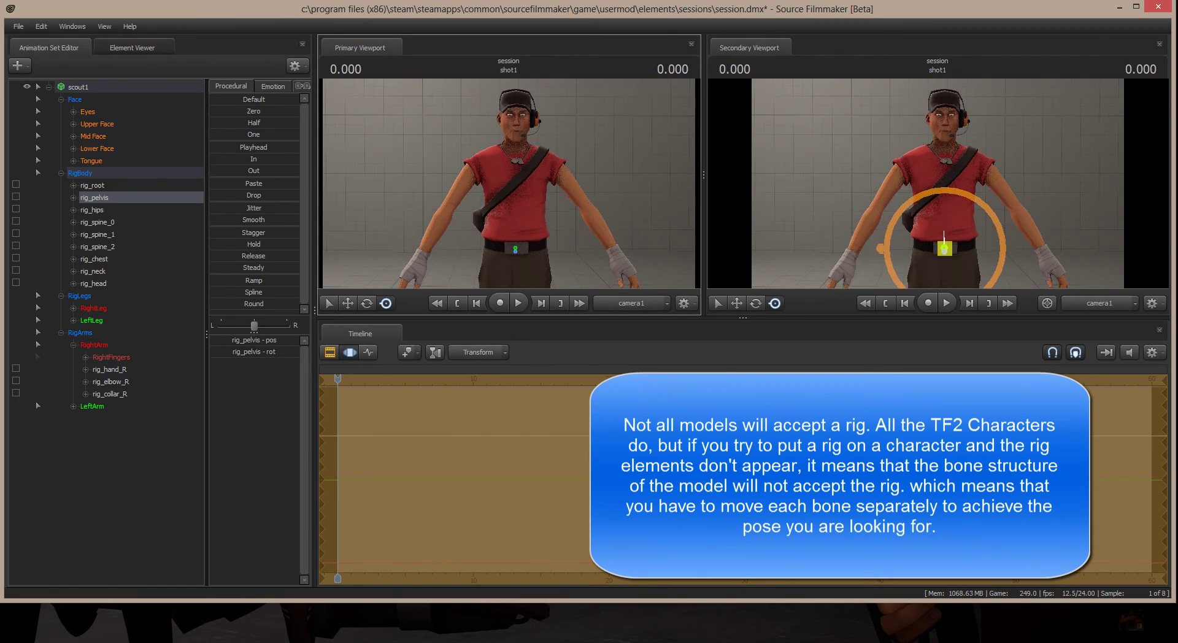
left_click_drag(506, 277, 509, 280)
left_click_drag(509, 184, 504, 276)
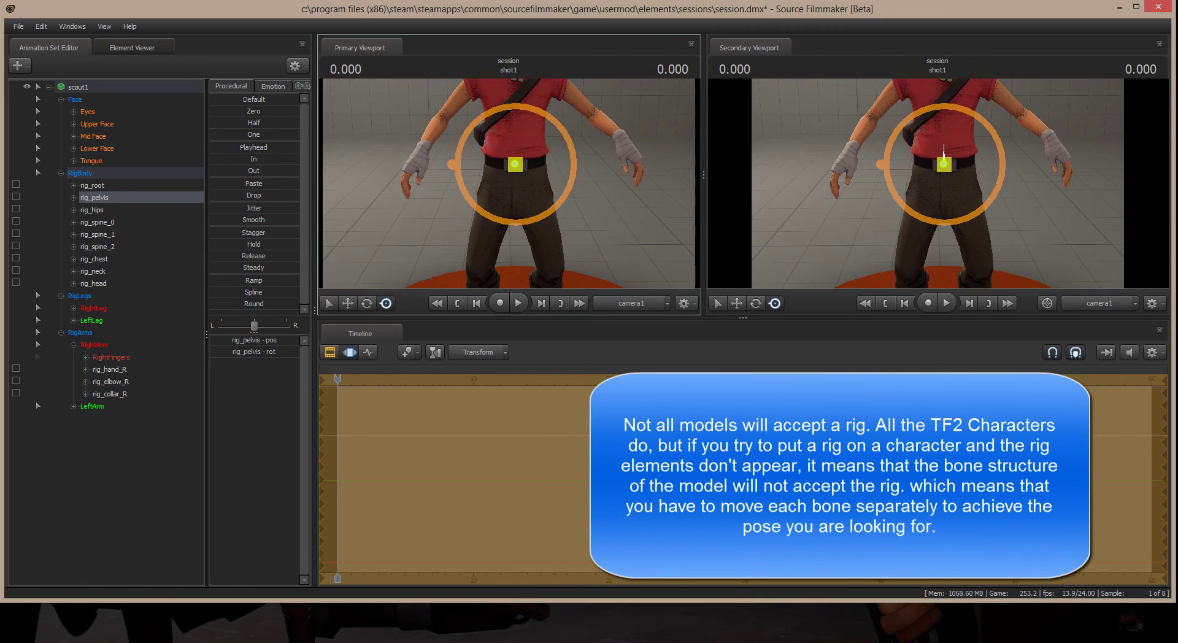
right_click_drag(505, 230, 496, 188, "alt")
left_click_drag(513, 201, 512, 165)
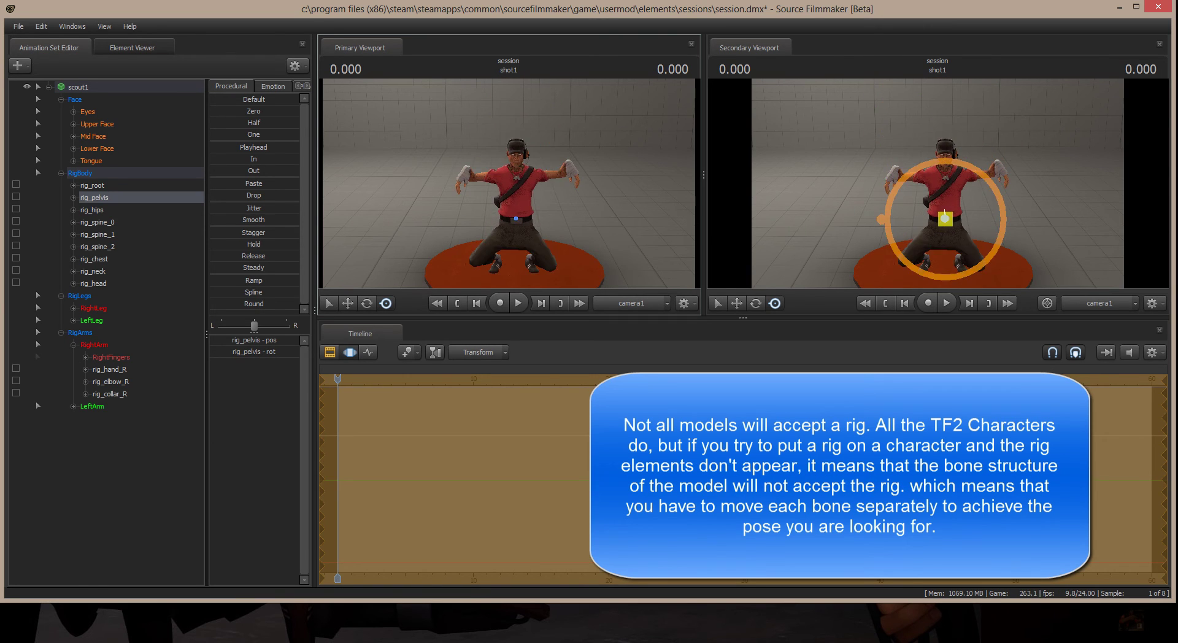
left_click_drag(948, 160, 945, 185)
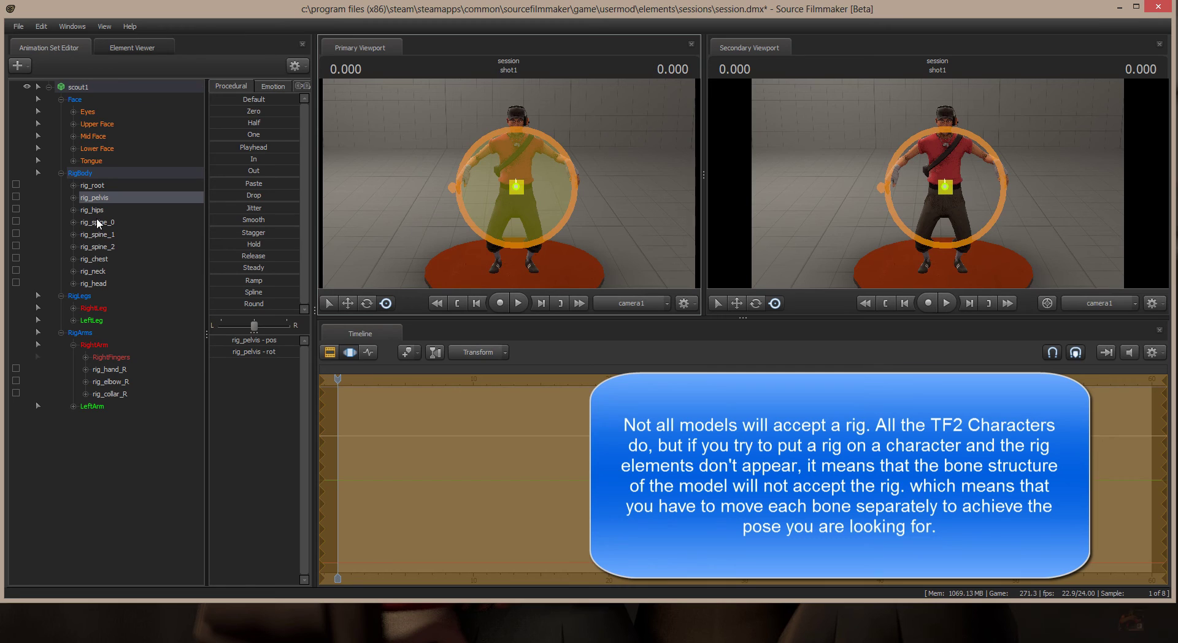
Expand the RightLeg group and move rig_foot_R upward and slightly outward, lifting the right foot off the platform
left_click(73, 307)
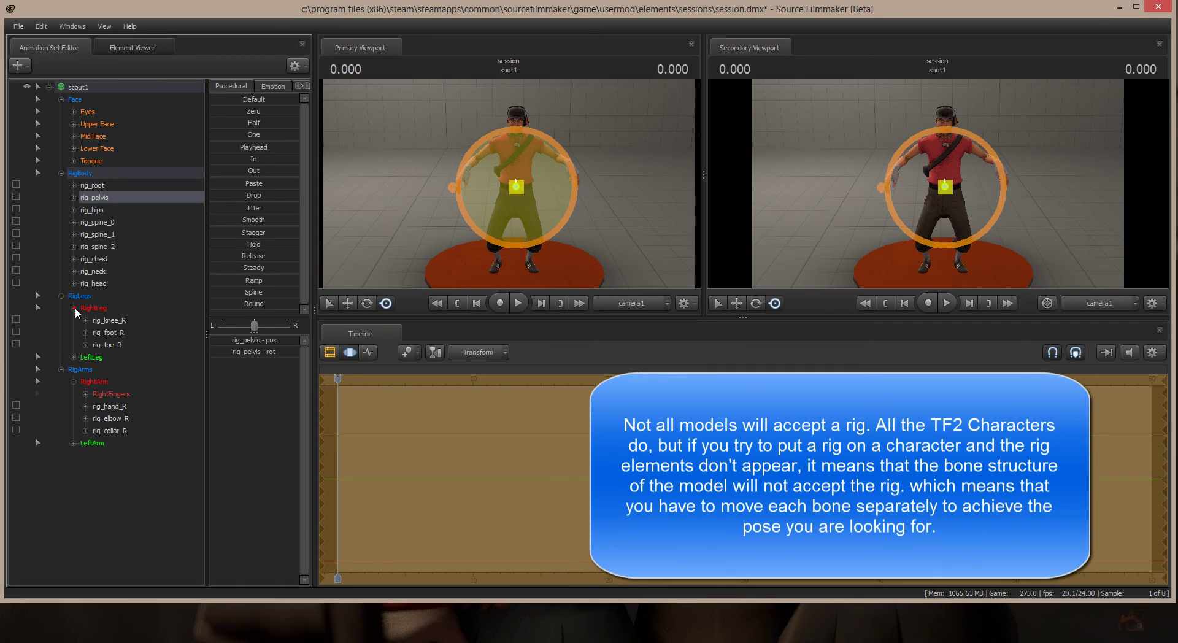
left_click(101, 333)
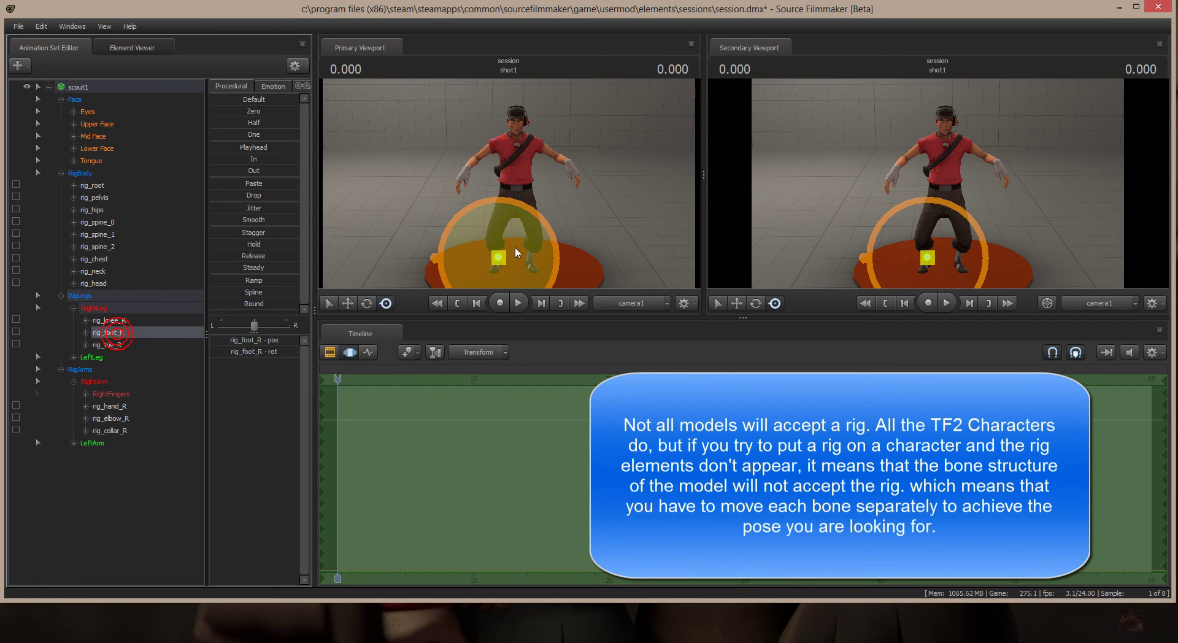
left_click_drag(499, 259, 497, 240)
mouse_move(926, 239)
left_mouse_down()
mouse_move(923, 268)
mouse_move(921, 241)
left_mouse_up()
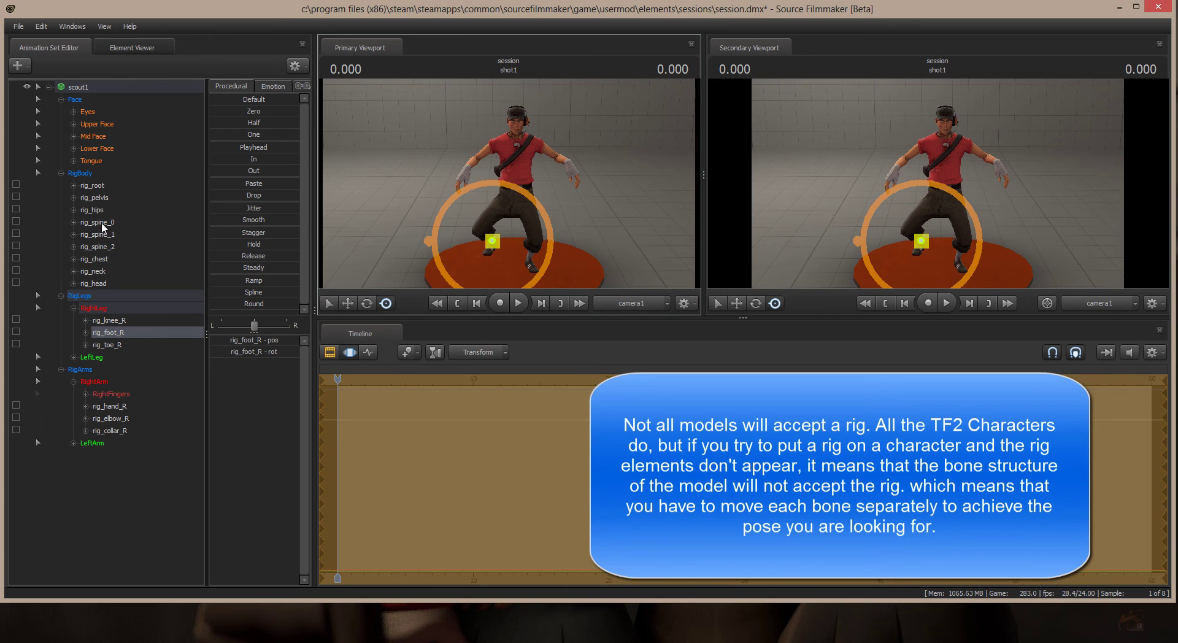
Move the rig_pelvis control slightly upward and sideways, shifting the scout's body over his feet
left_click(94, 198)
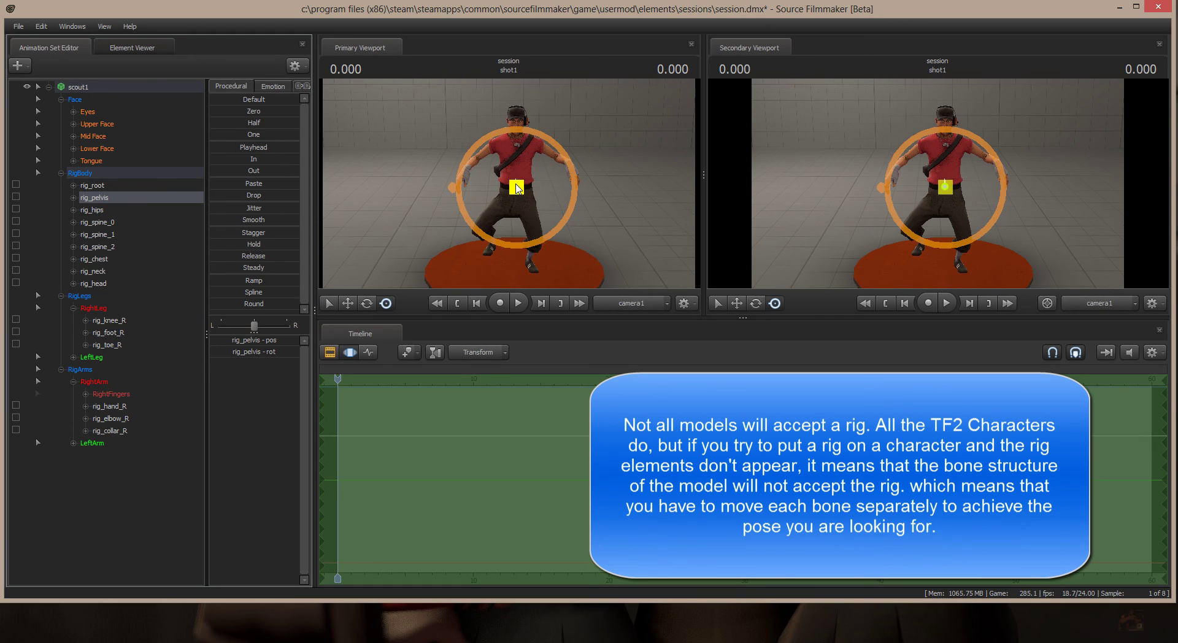
mouse_move(945, 184)
left_mouse_down()
mouse_move(942, 83)
mouse_move(939, 195)
mouse_move(939, 167)
mouse_move(942, 178)
left_mouse_up()
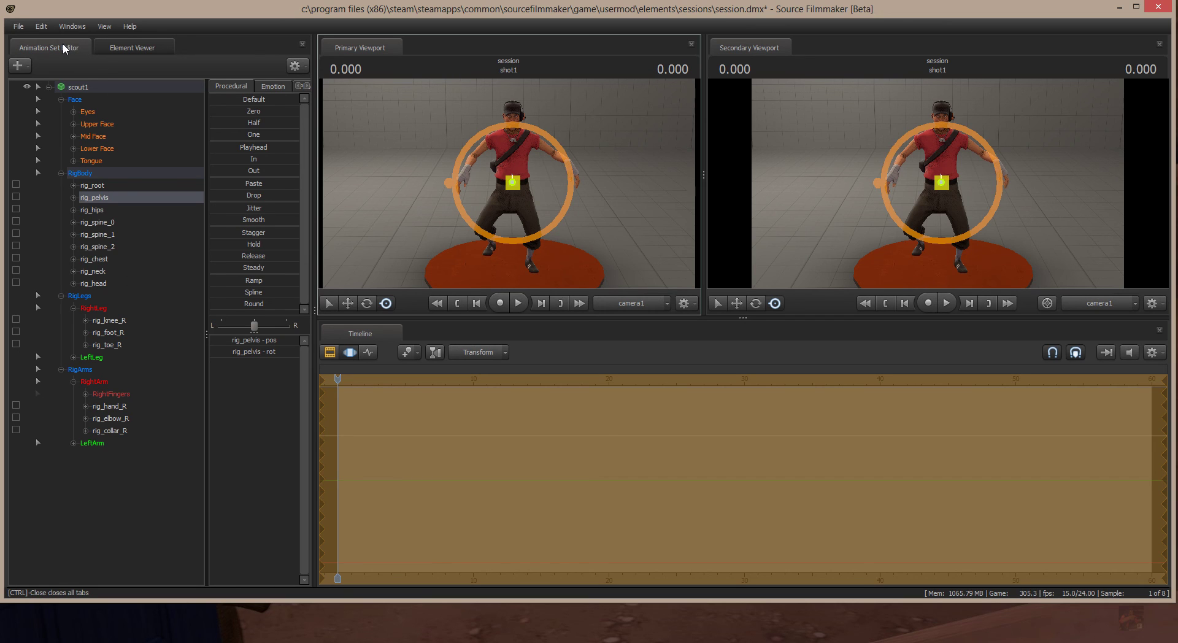
Detach the rig_biped_scout1 rig from scout1 and select the whole scout1 animation set again
left_click(82, 87)
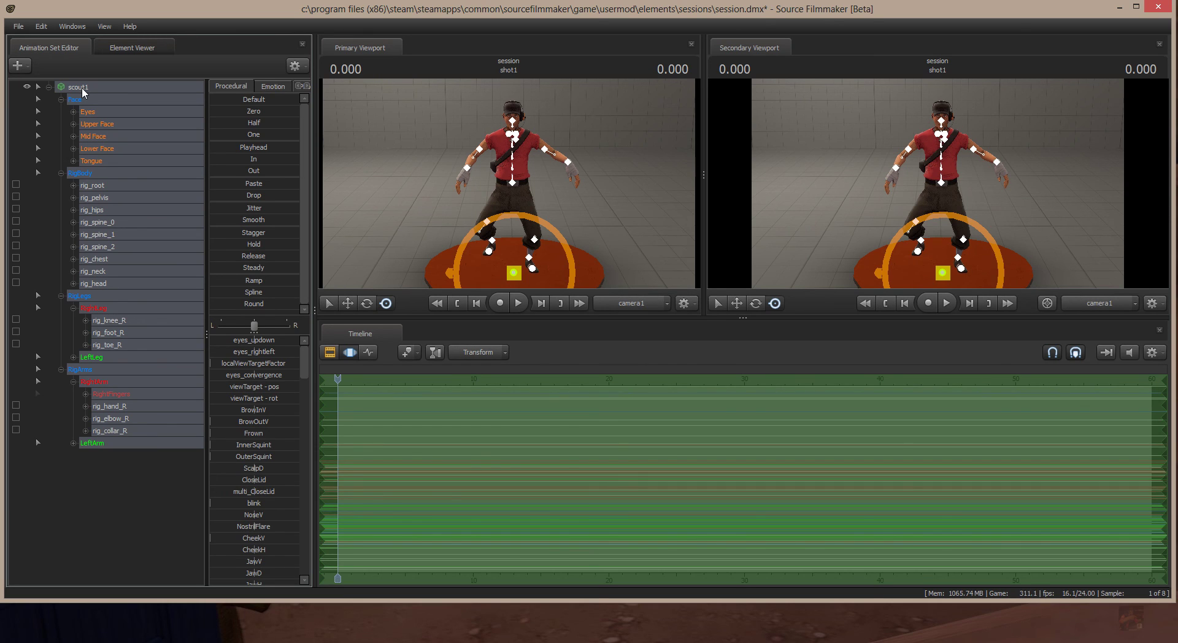
right_click(82, 89)
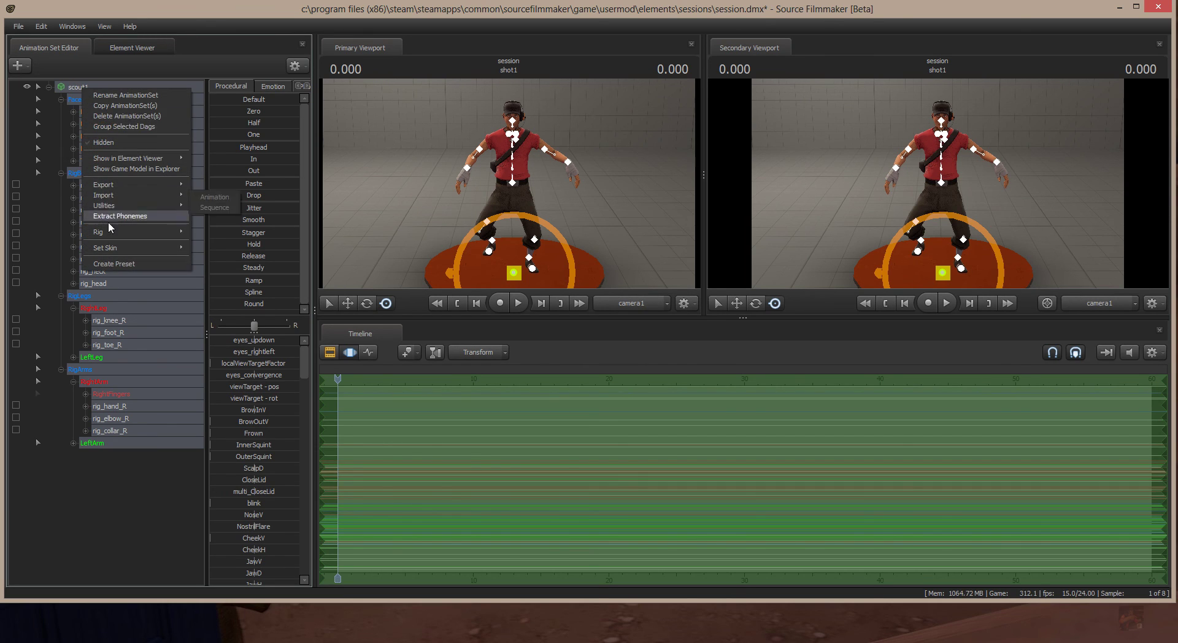
mouse_move(111, 231)
mouse_move(220, 243)
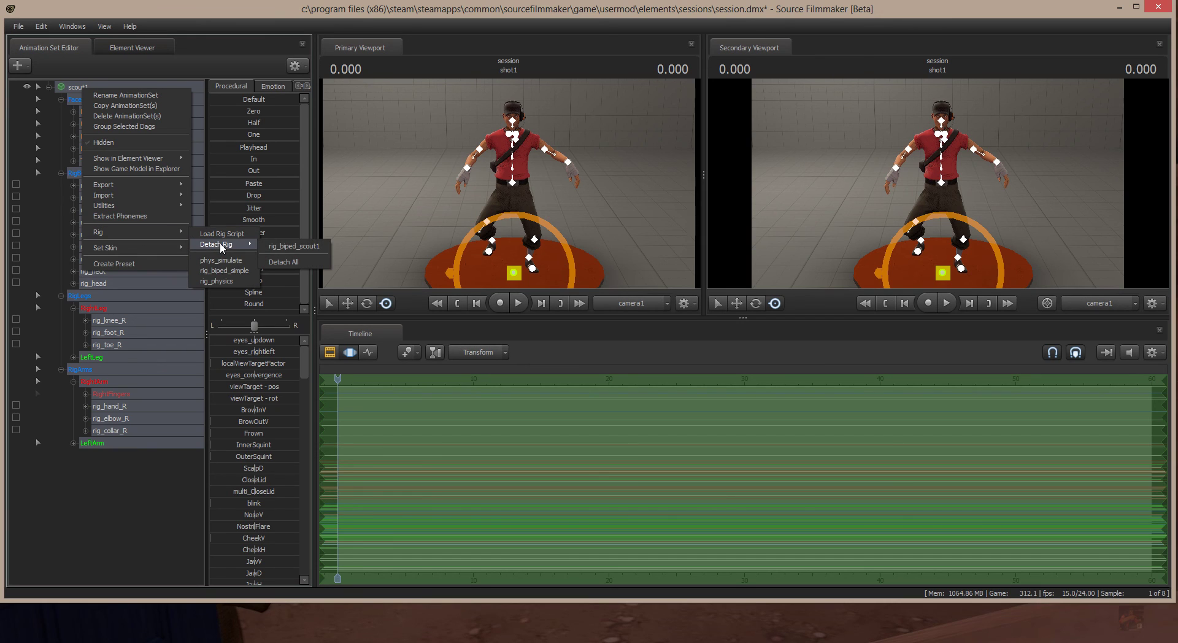
left_click(294, 248)
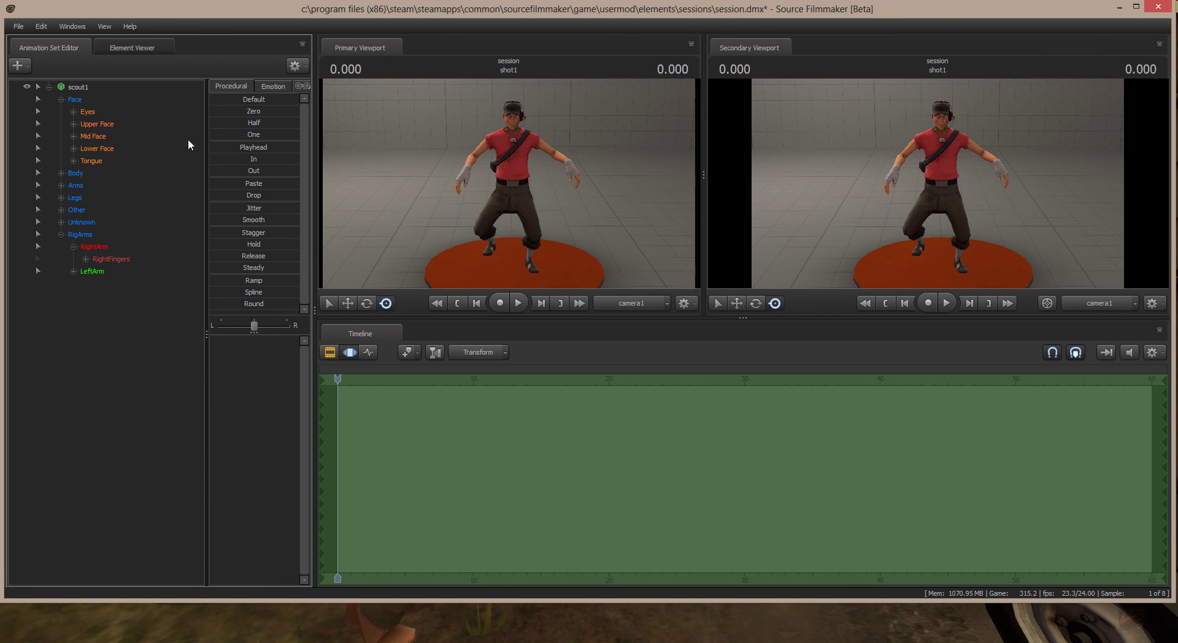
left_click(72, 87)
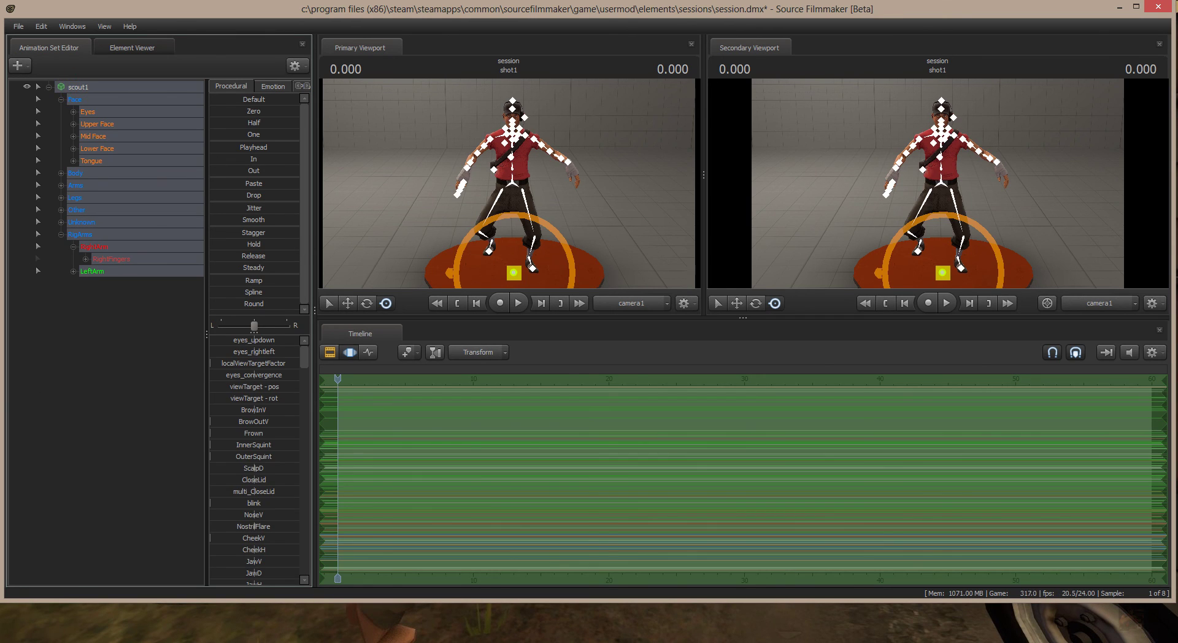